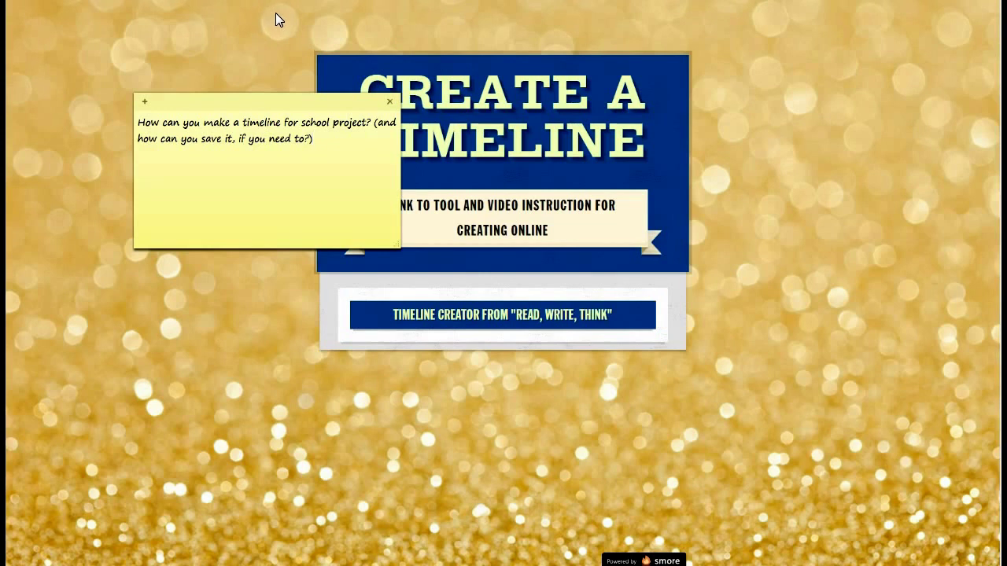
- Dismiss the sticky note, open the timeline creator, and view the example of a timeline organized by event
left_click(389, 101)
left_click(321, 183)
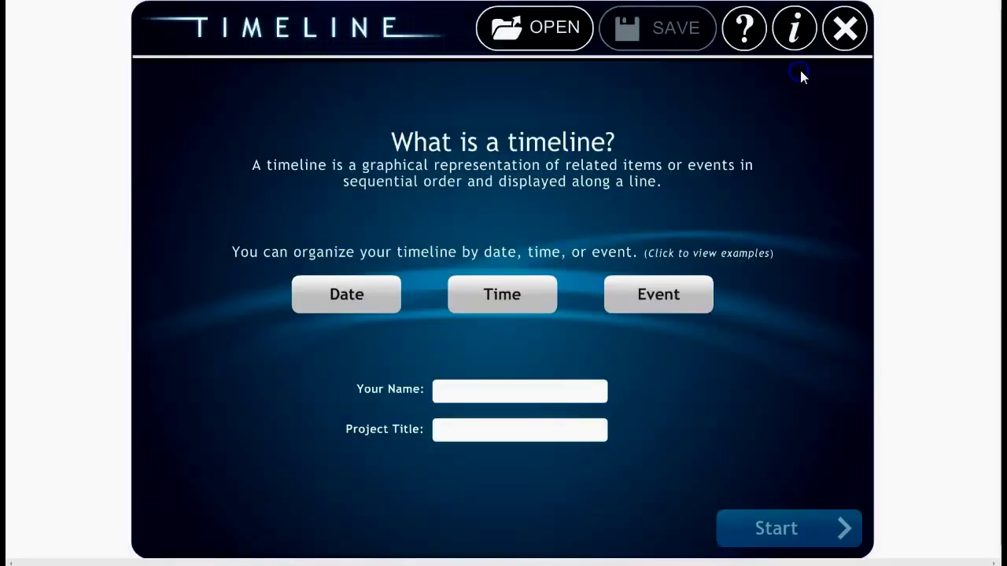
left_click(657, 299)
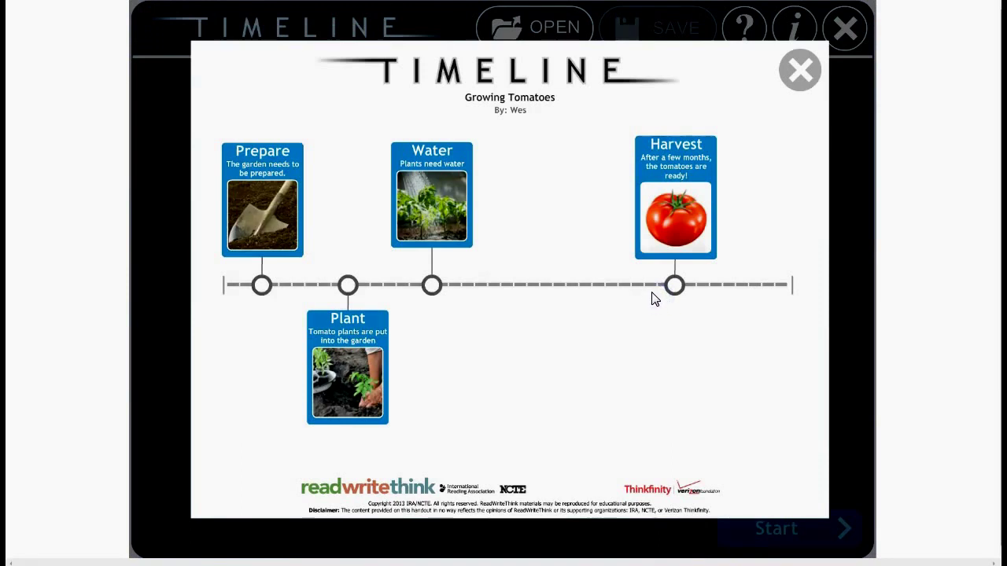
left_click(803, 73)
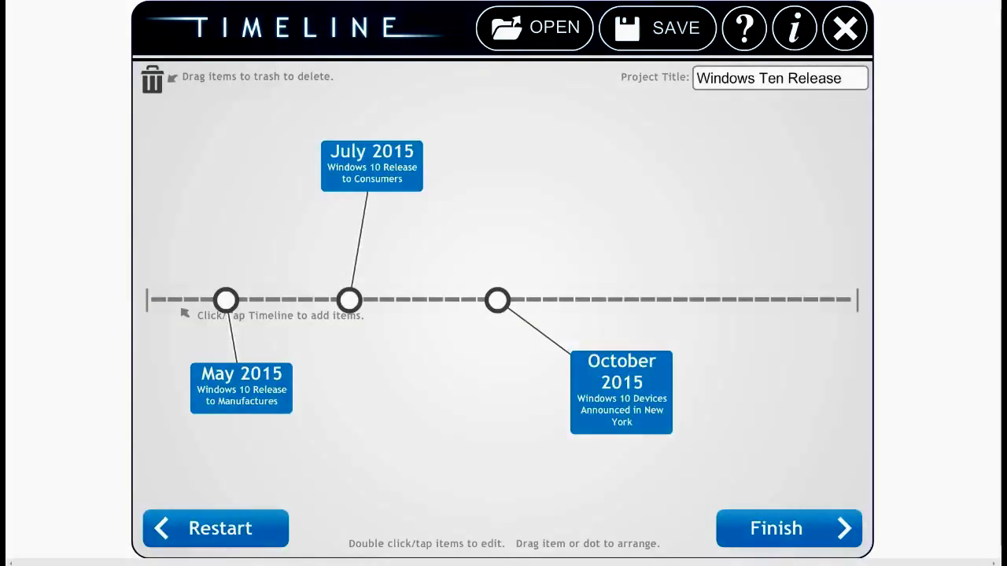
left_click(723, 81)
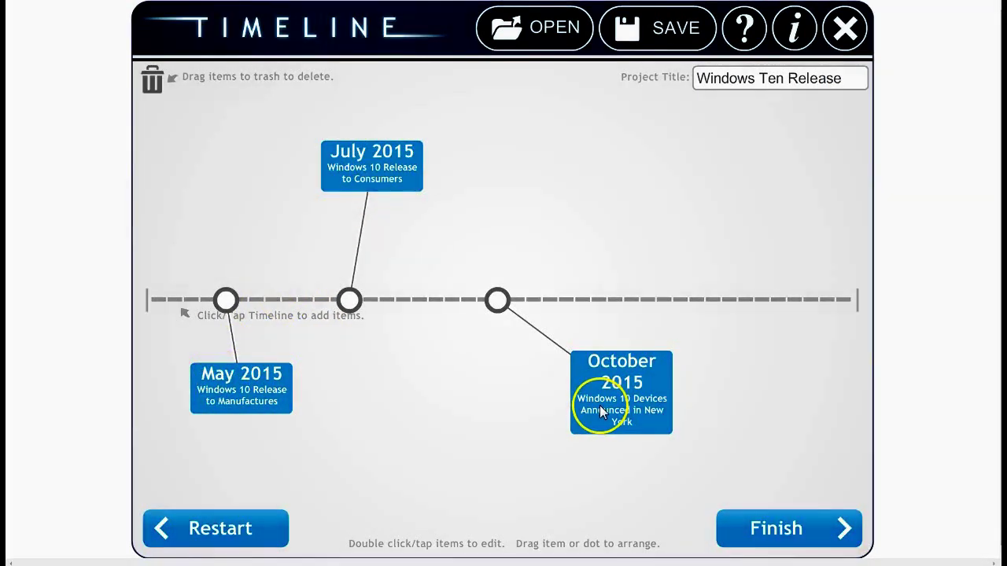
left_click(429, 302)
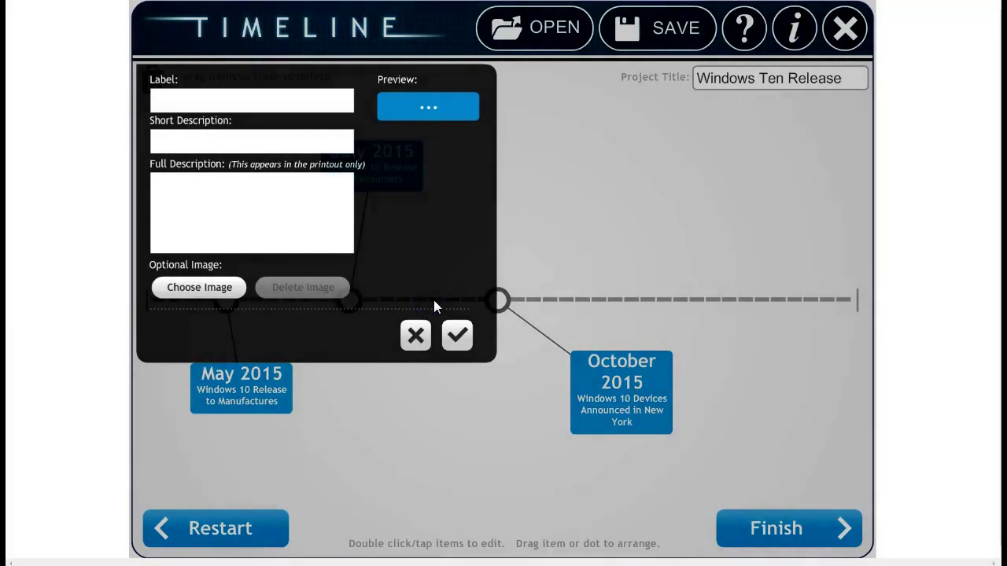
left_click(416, 335)
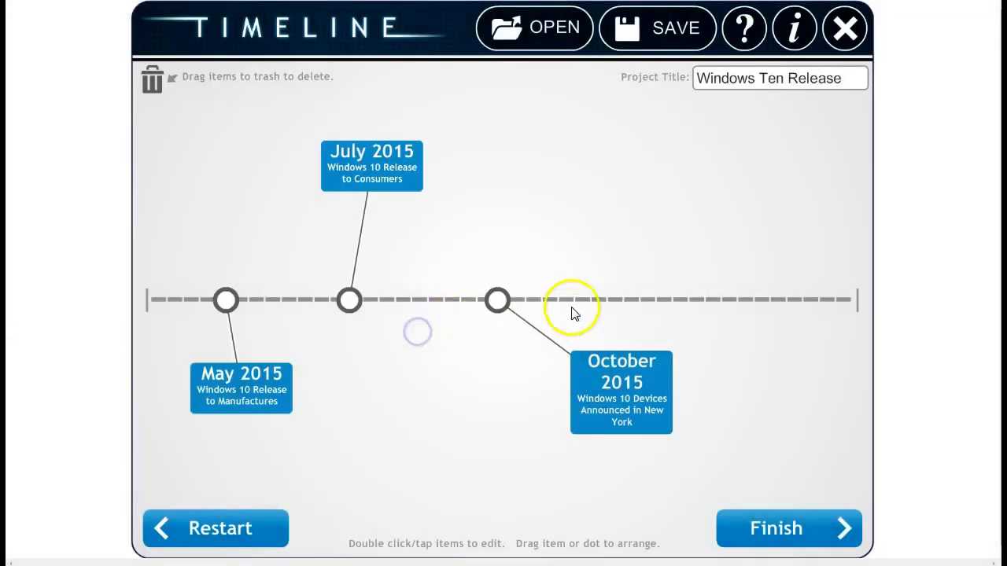
- Add a new entry on the timeline after the October 2015 point and label it "November 2015"
left_click(613, 300)
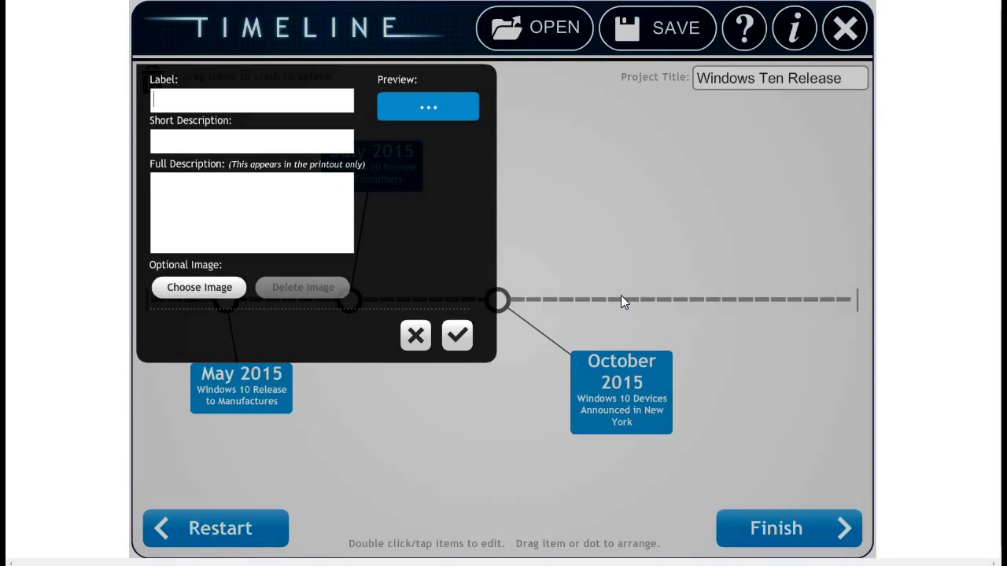
type("NOVE")
key("BackSpace")
key("BackSpace")
key("BackSpace")
type("ovember")
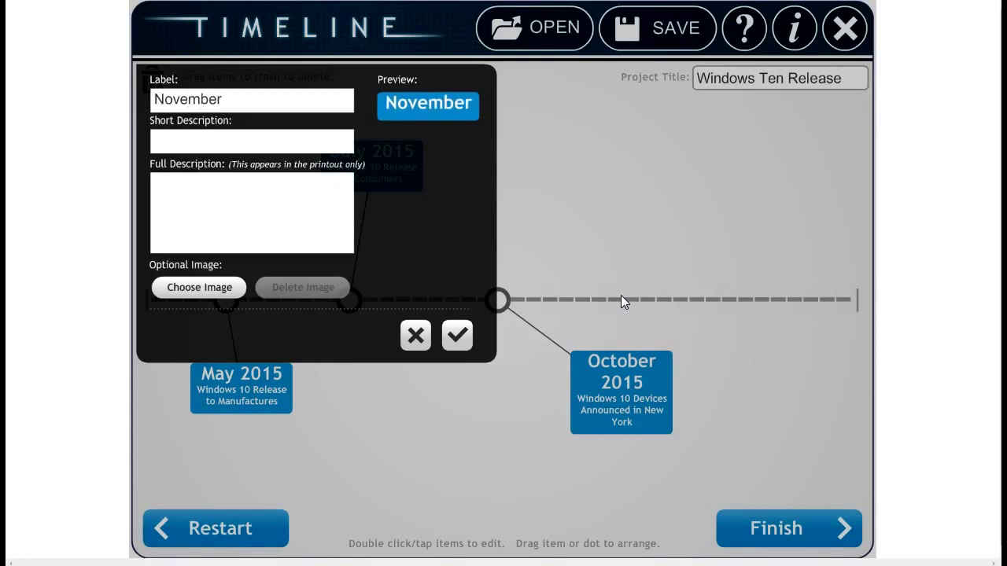
type(" 2015")
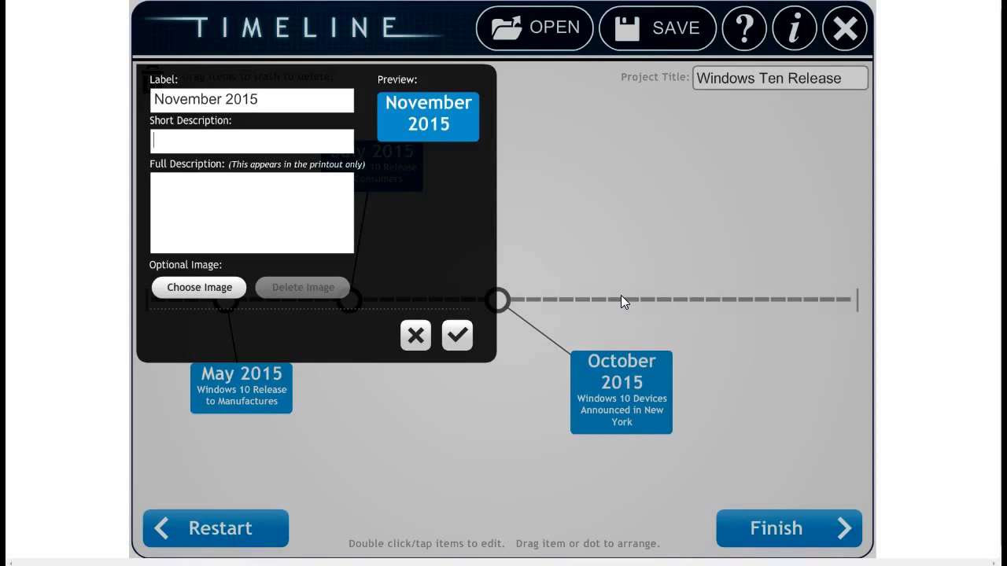
- Give the new entry the short description "Hallo Lense Preview" and place its card above the line, to the right of its point
type("Hallo")
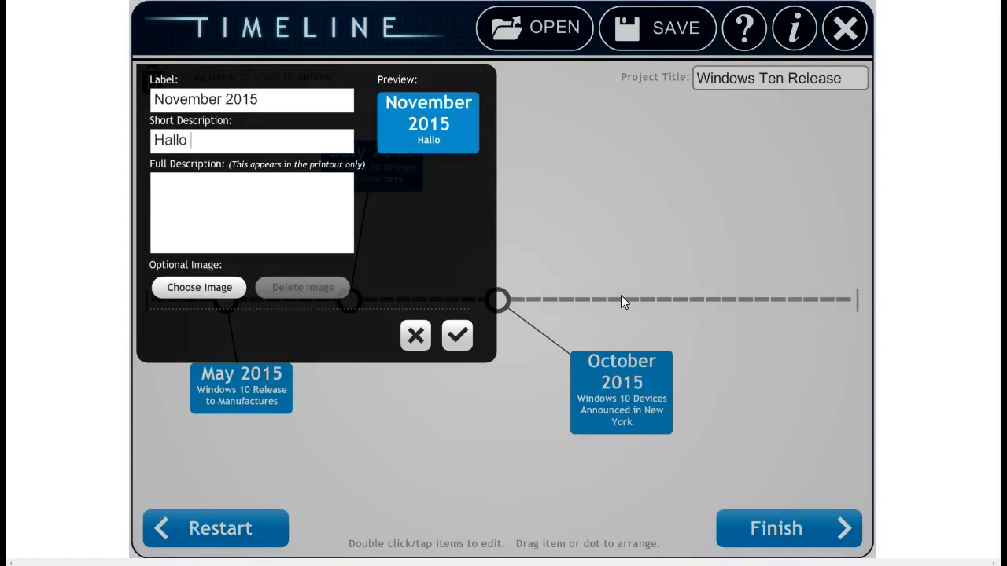
type(" Lense")
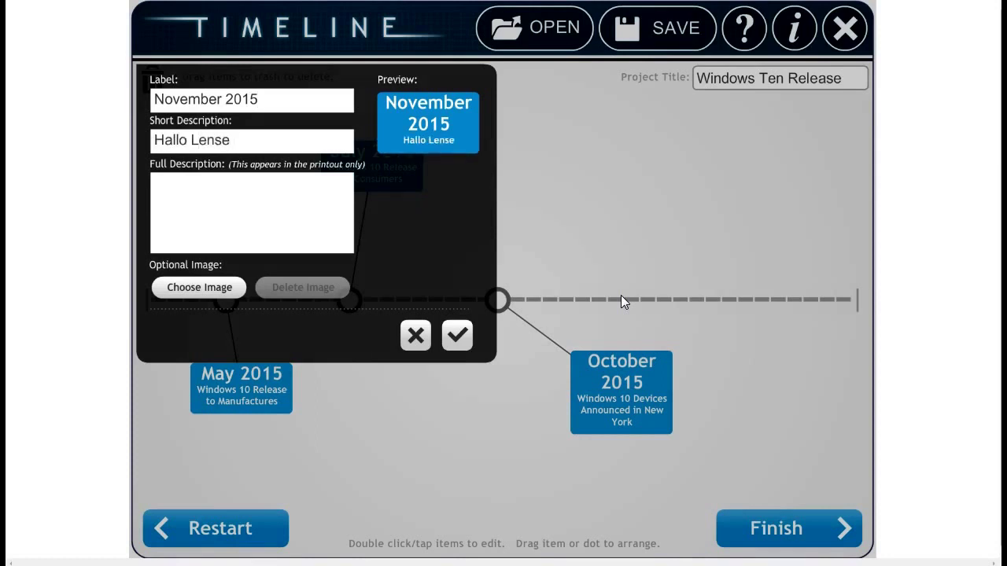
type(" Previe")
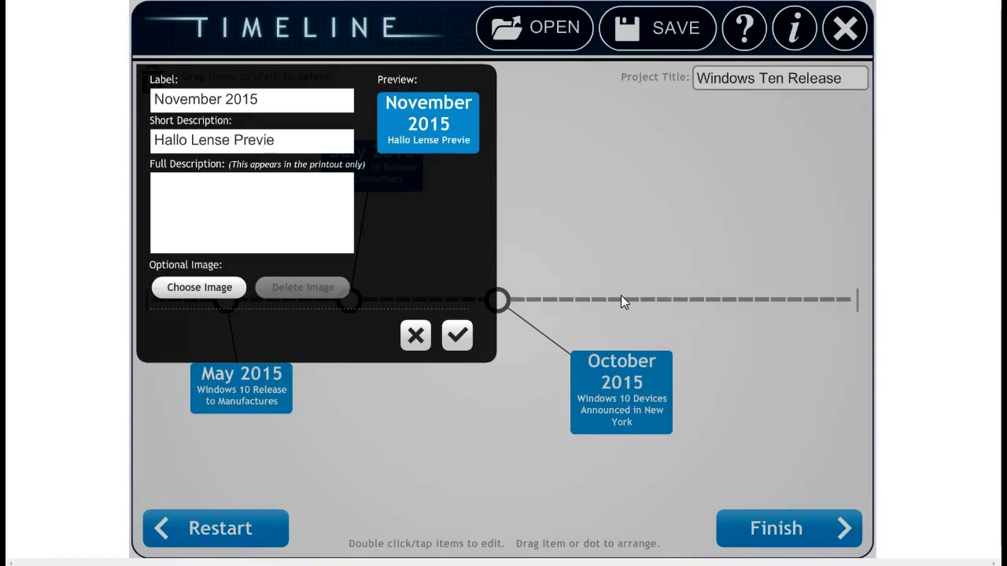
type("w")
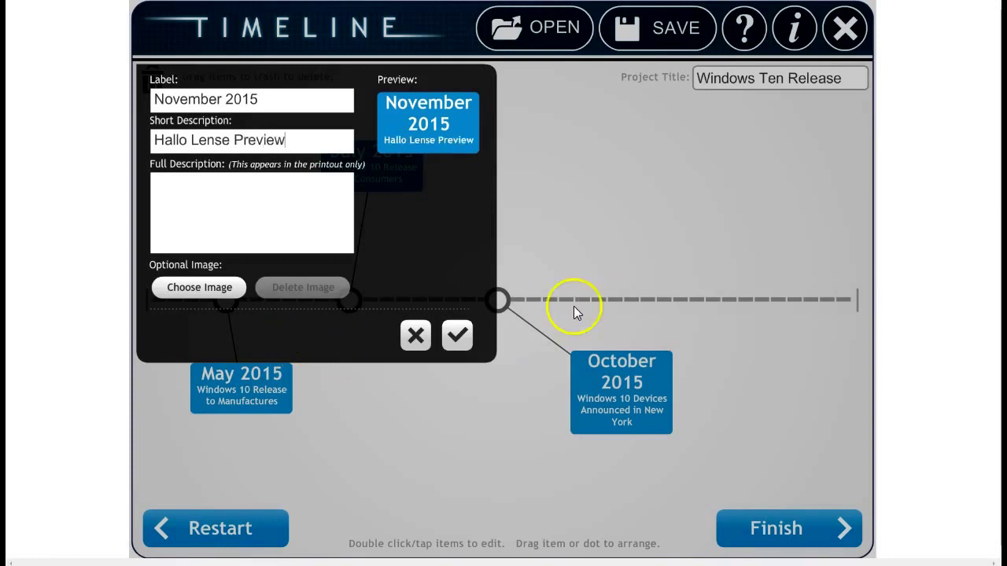
left_click(457, 337)
left_click_drag(458, 339, 720, 188)
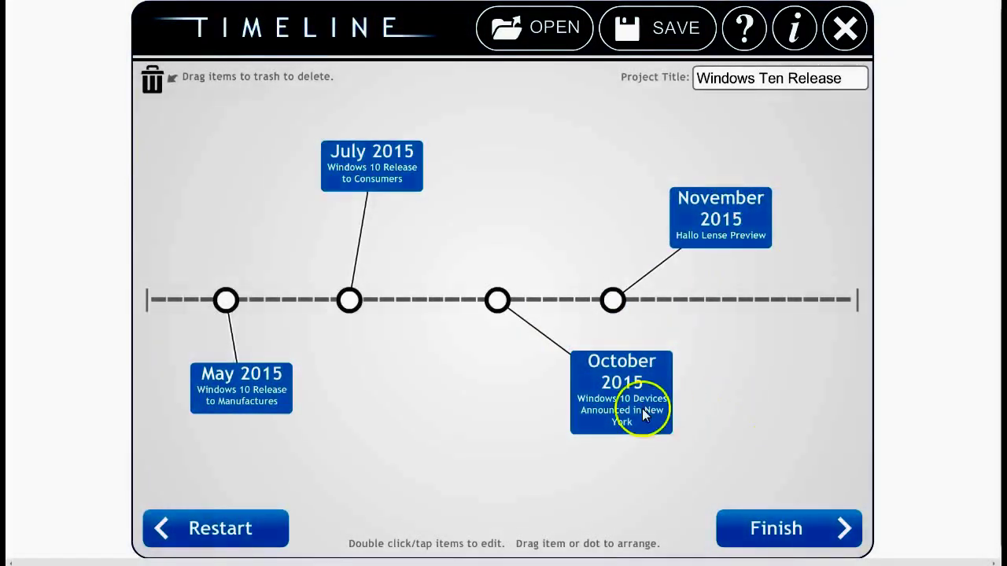
- Move the October 2015 card left to sit beneath its point and shift the July 2015 card left above the line
left_click_drag(642, 409, 547, 425)
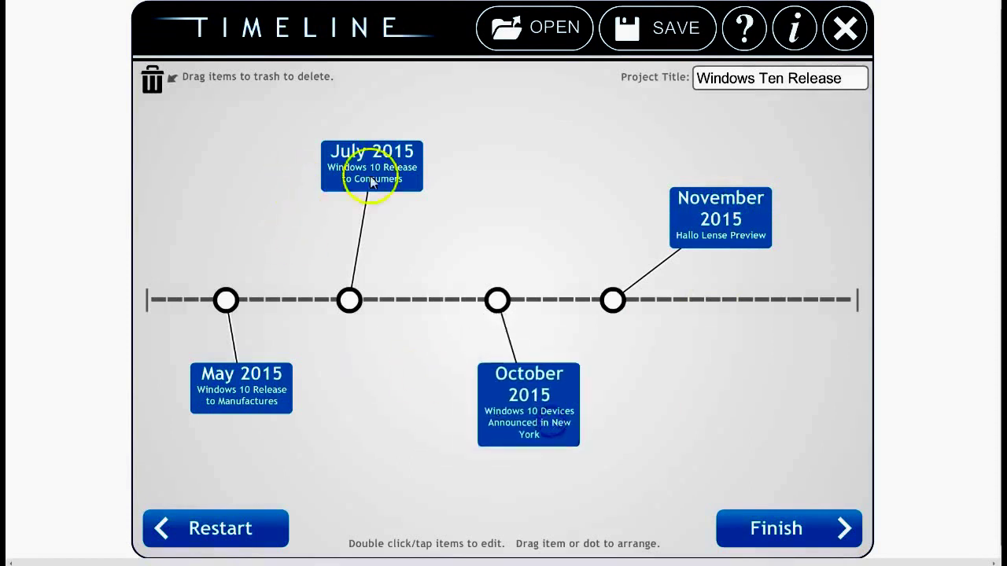
left_click_drag(398, 181, 346, 175)
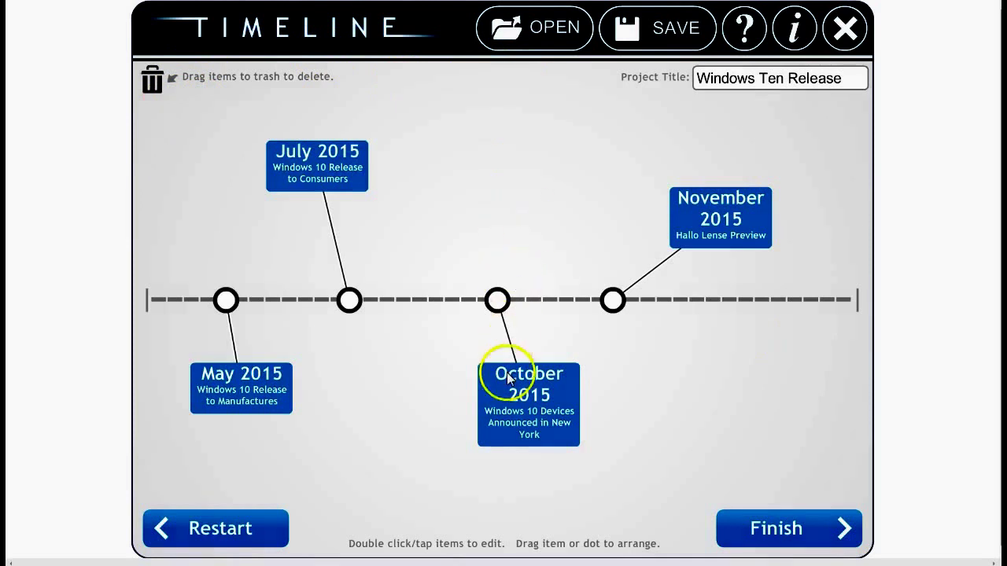
- Start deleting the May 2015 entry, cancel the deletion, and return its card below the line with its point slightly farther left
left_click_drag(248, 374, 178, 68)
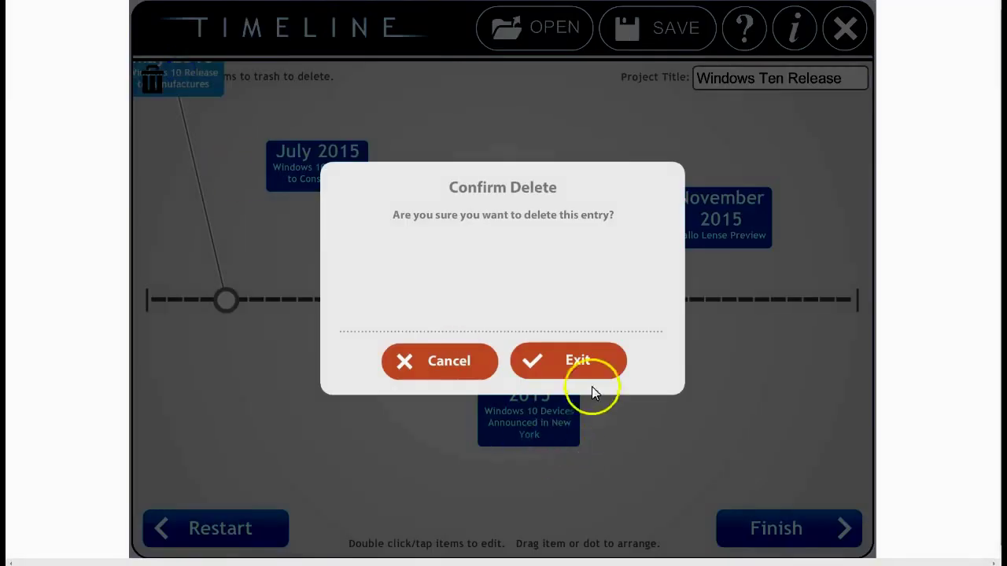
left_click(464, 367)
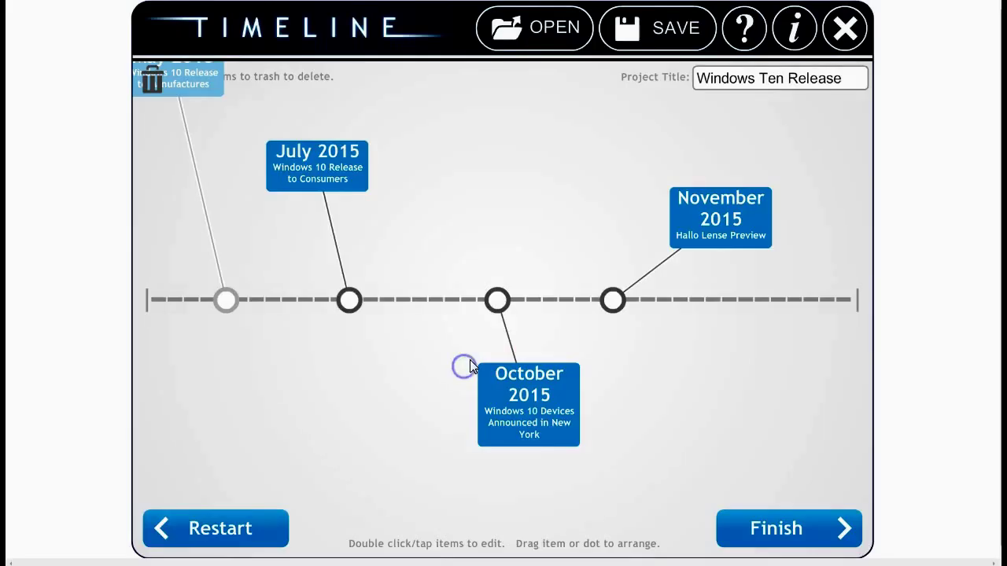
left_click_drag(179, 81, 224, 407)
left_click_drag(236, 308, 200, 299)
- Change the May 2015 entry's short description to "Windows 10 RTM" and move its point right, closer to July 2015
double_click(216, 419)
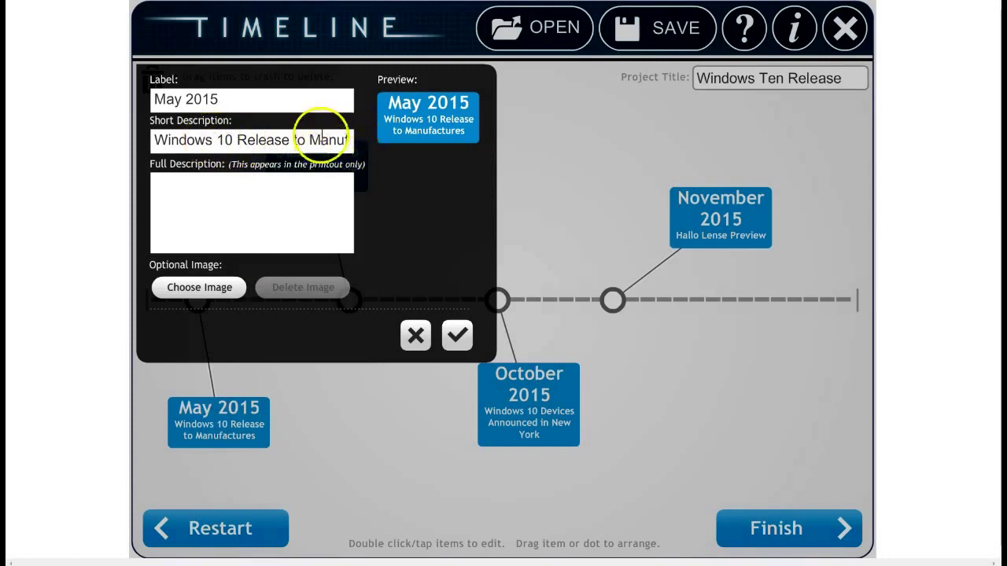
left_click_drag(238, 144, 443, 158)
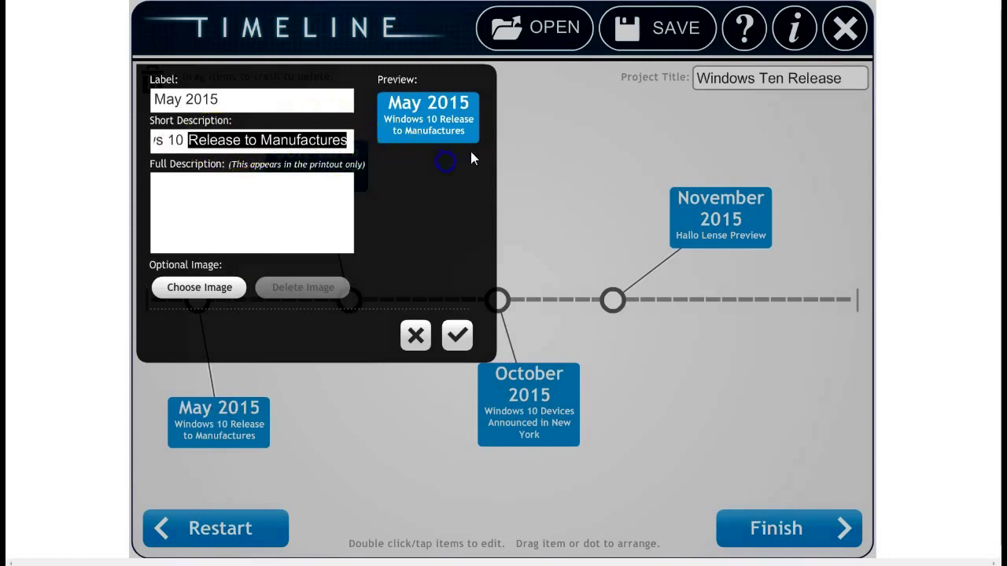
type("RT")
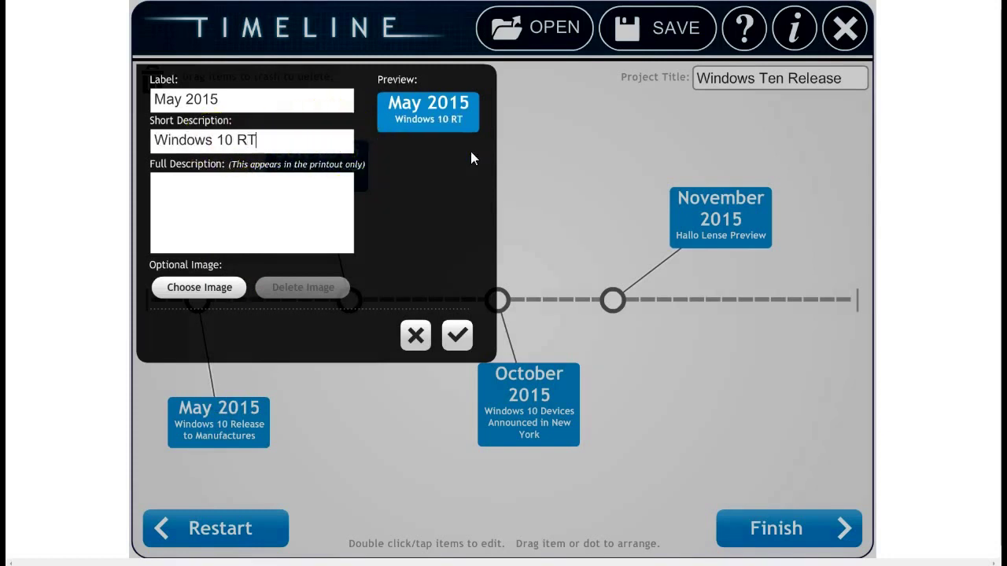
type("M")
left_click(408, 130)
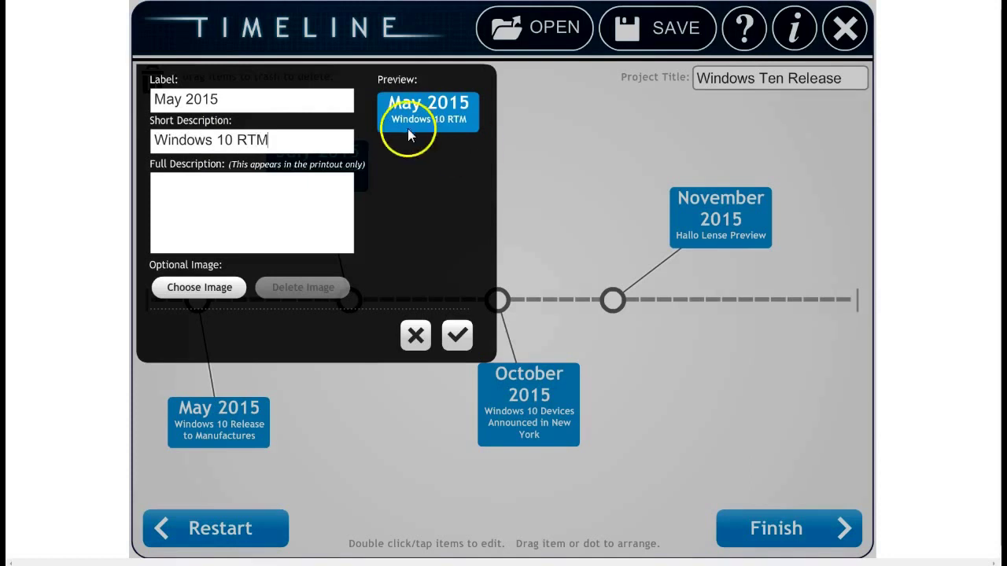
left_click(457, 335)
left_click_drag(197, 301, 259, 302)
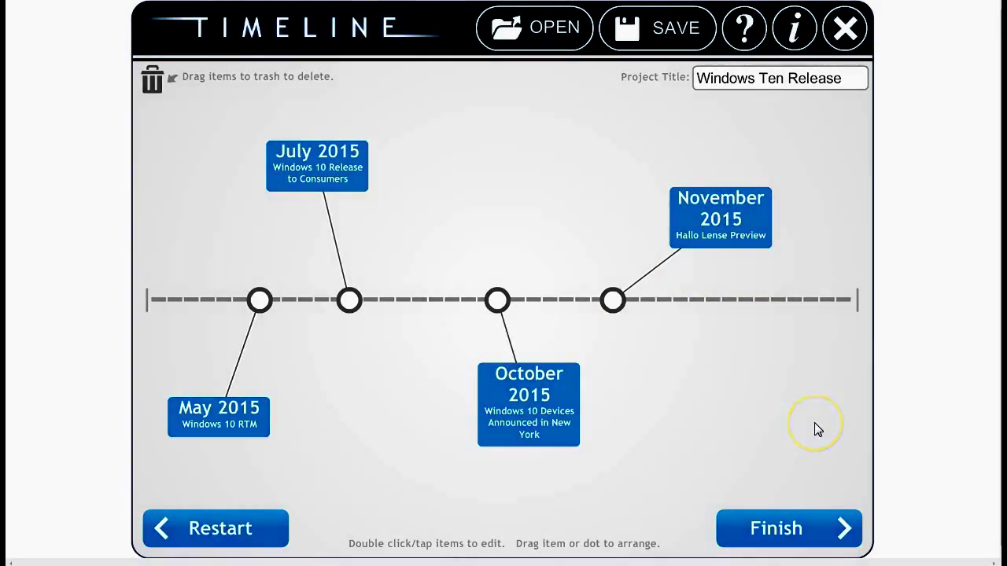
- Finish the timeline and examine the RWT draft and PDF final save options, cancelling both without saving
left_click(816, 532)
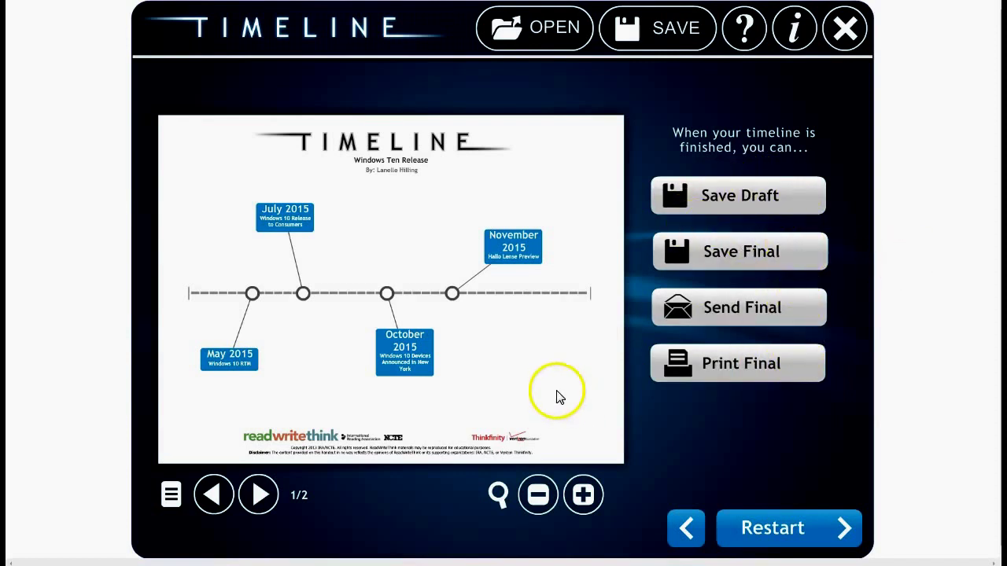
left_click(742, 195)
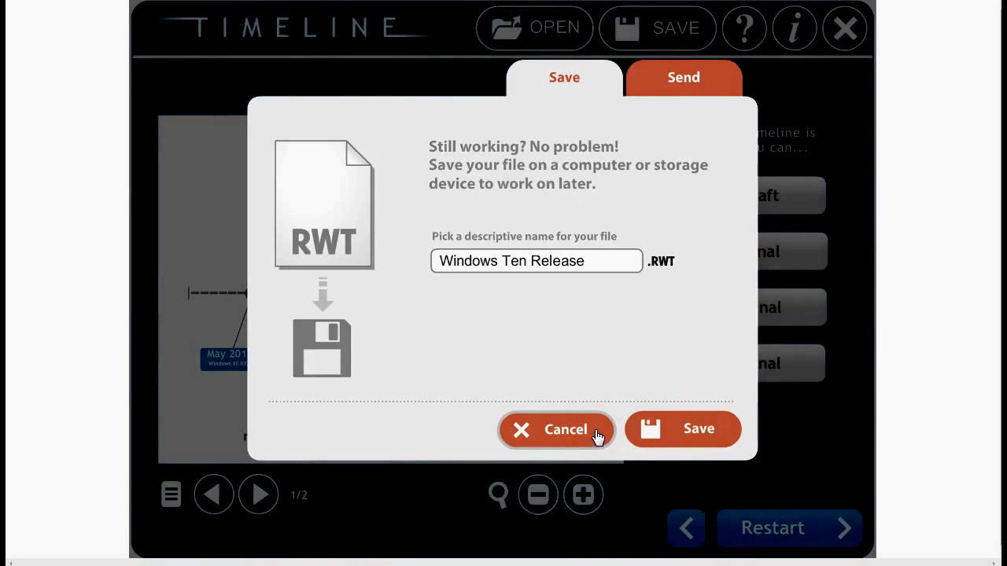
left_click(597, 429)
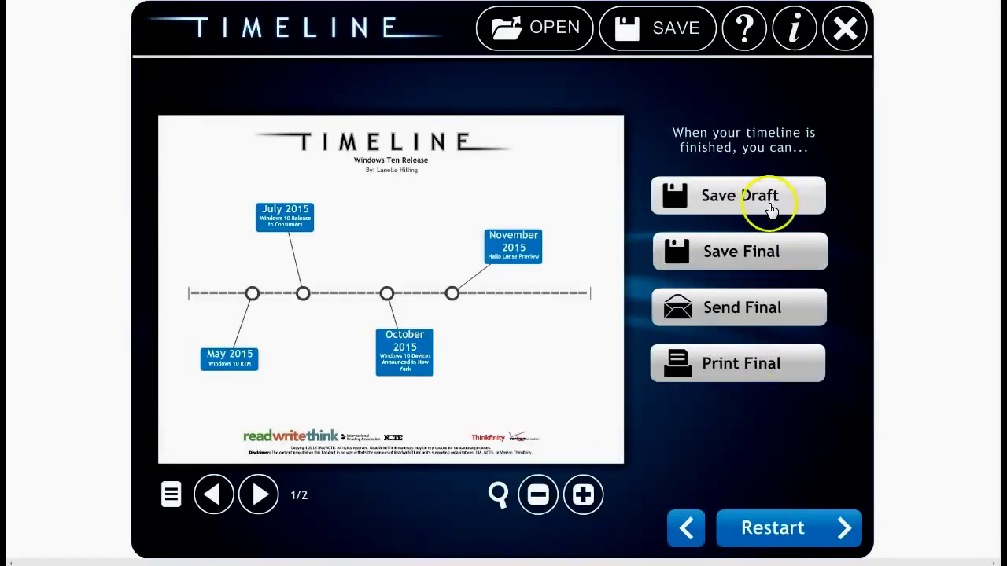
left_click(750, 250)
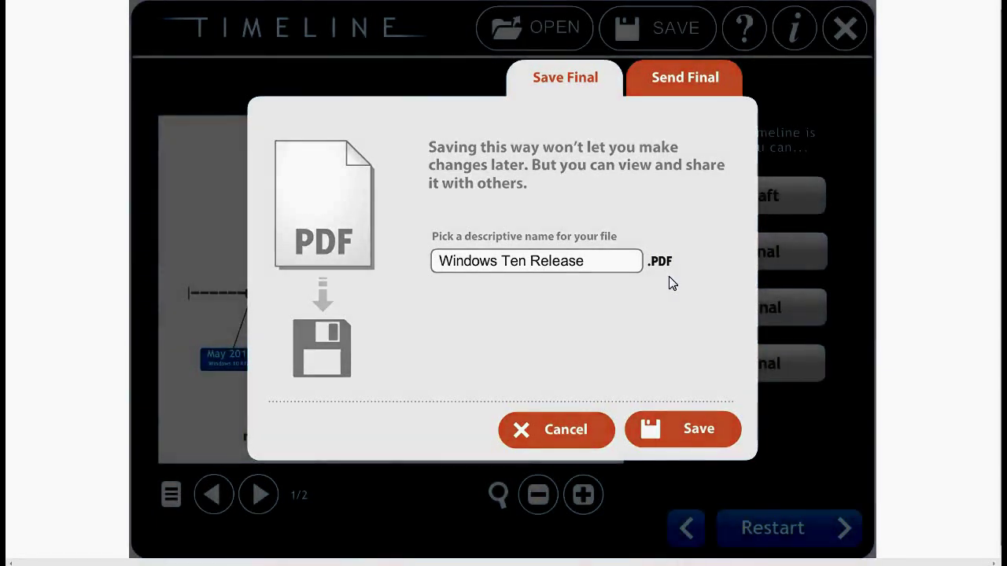
left_click(662, 298)
left_click(586, 431)
- Print the final timeline in black and white after previewing it in color
left_click(725, 368)
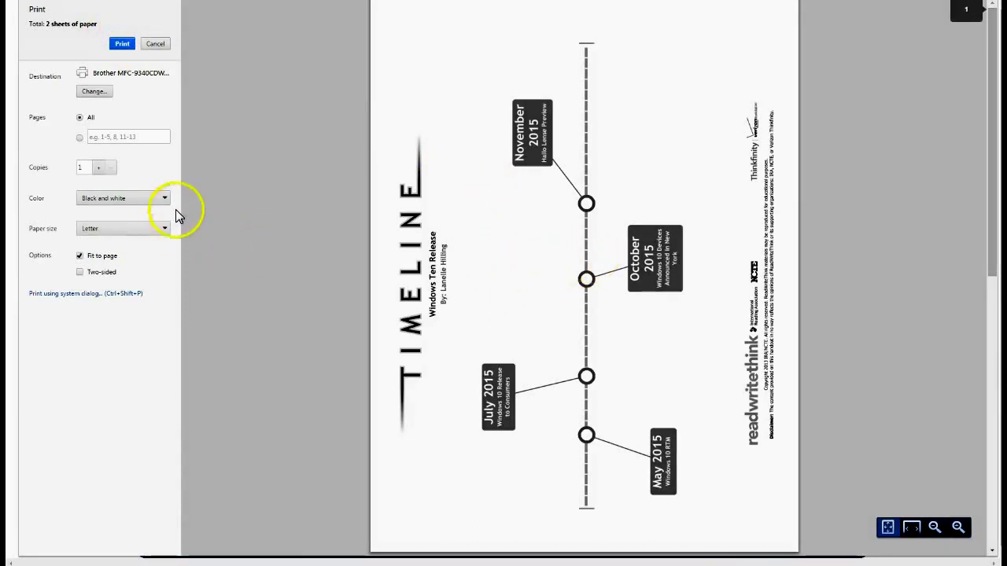
left_click(151, 199)
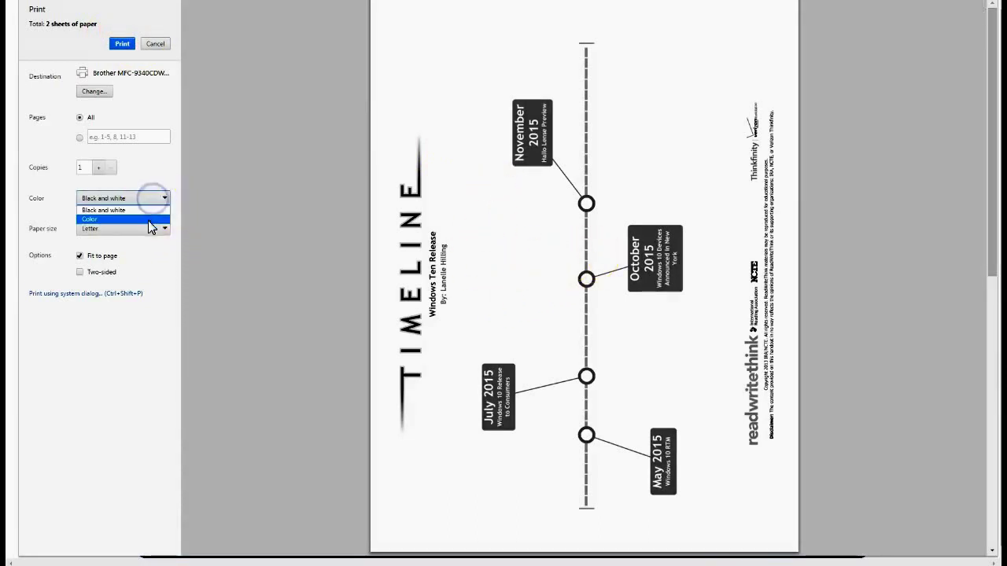
left_click(148, 218)
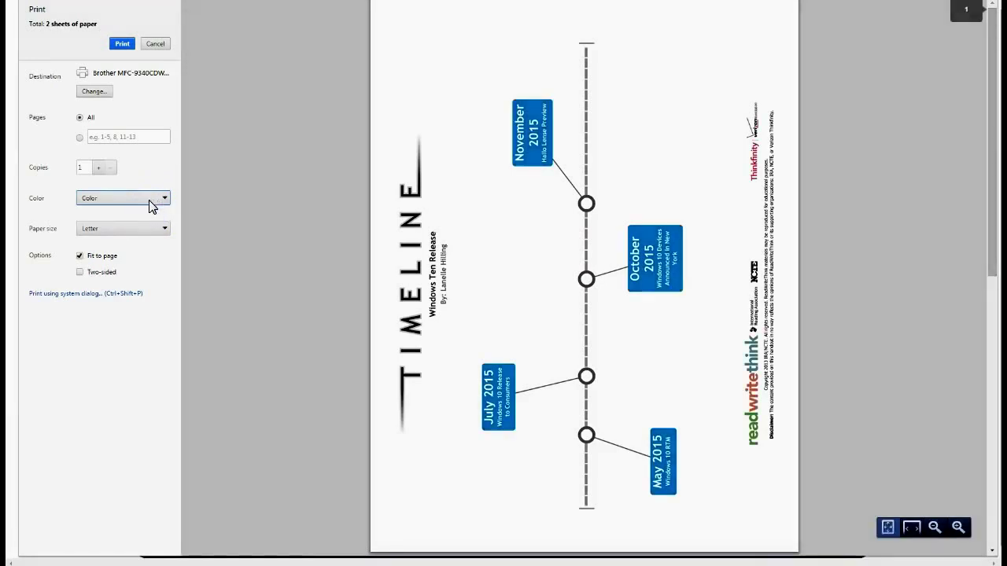
left_click(146, 200)
left_click(148, 208)
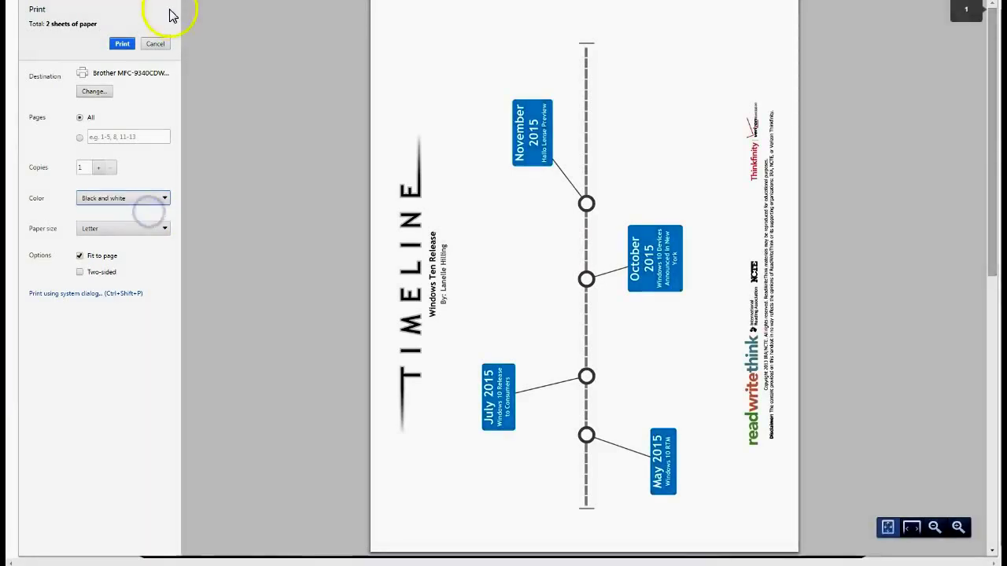
left_click(122, 43)
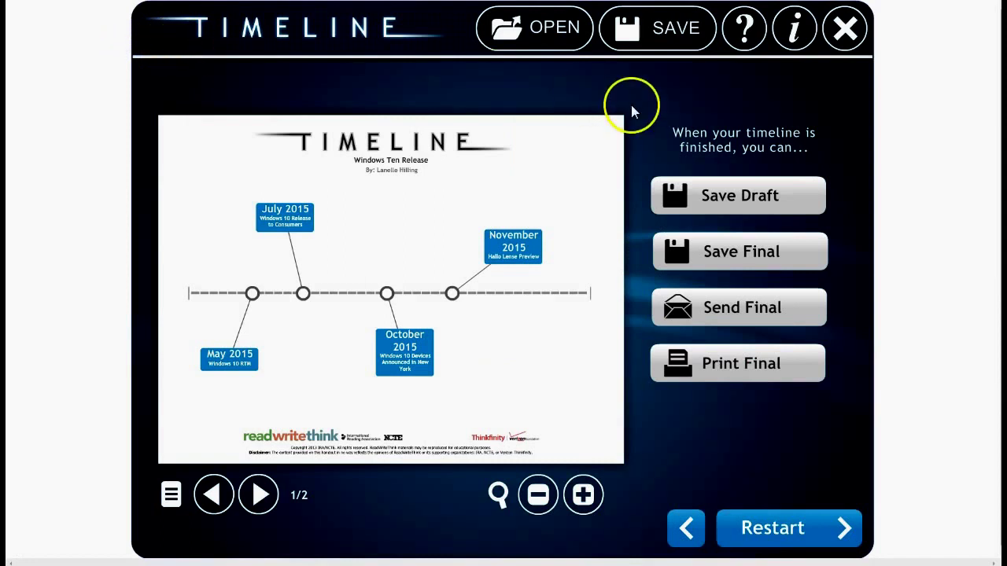